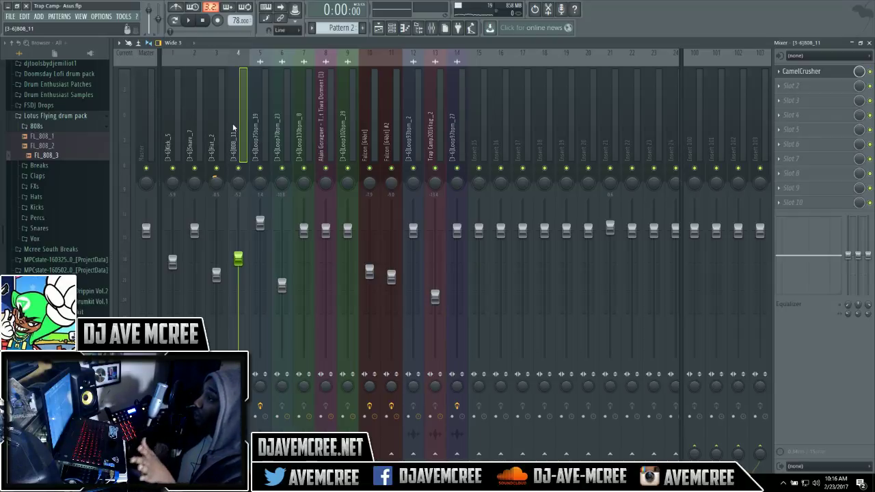
# Step: Play the arrangement from the start while monitoring the Master track in the mixer, and stop playback
pyautogui.press('space')
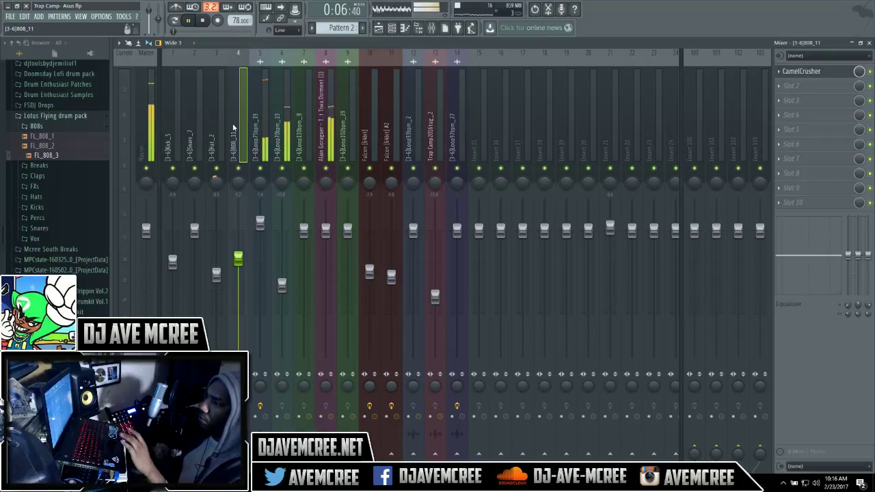
pyautogui.click(147, 123)
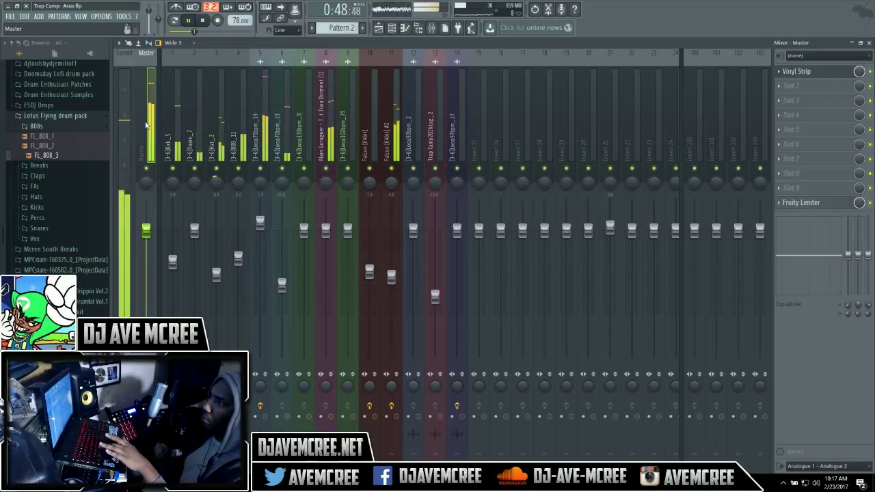
pyautogui.press('space')
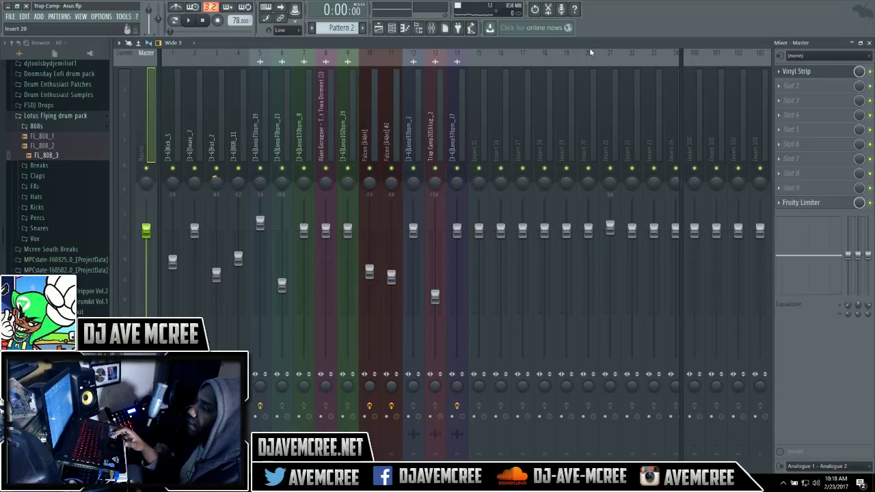
# Step: Select bars 5 through 8 across the playlist and play that section
pyautogui.click(869, 42)
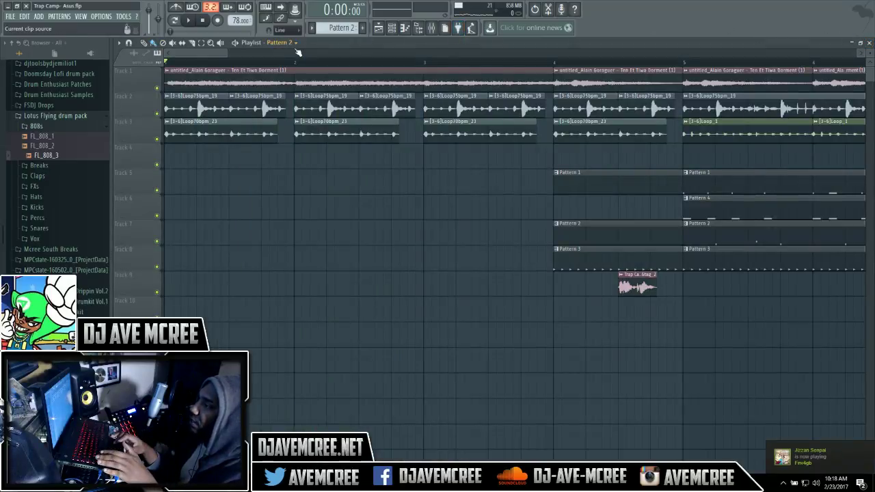
pyautogui.scroll(-5, 233, 60)
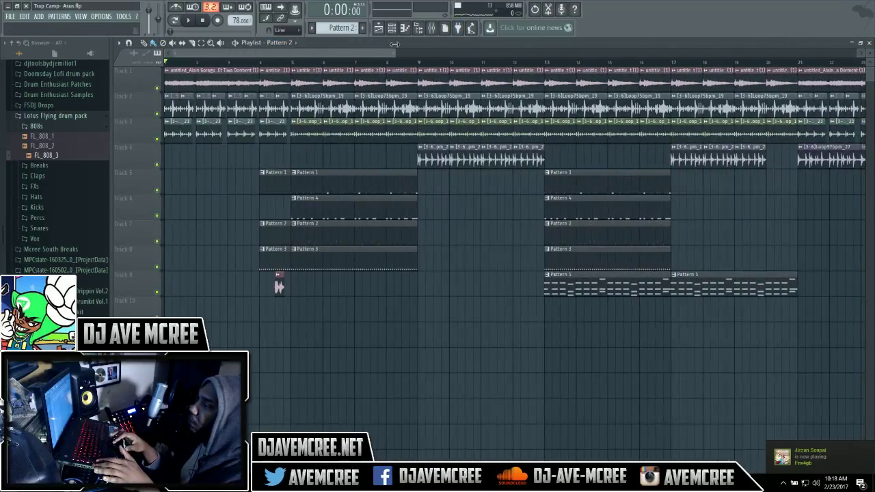
pyautogui.moveTo(293, 64); pyautogui.dragTo(418, 71)
pyautogui.press('space')
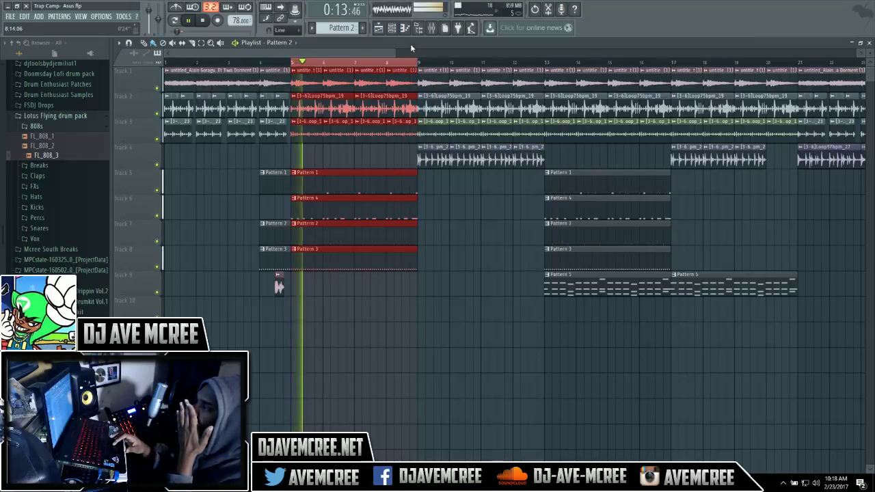
# Step: Audition the looped section in the mixer with the [3-6]808_11 track muted, and unmute the track after stopping playback
pyautogui.click(443, 32)
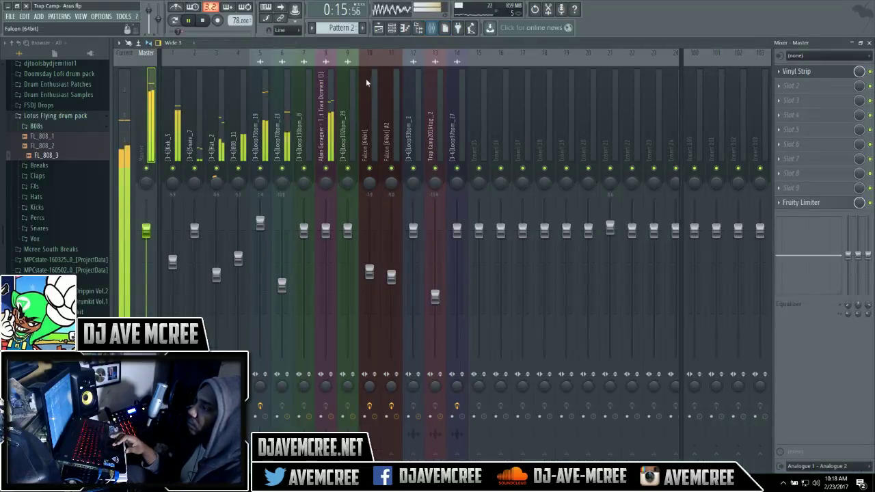
pyautogui.click(239, 168)
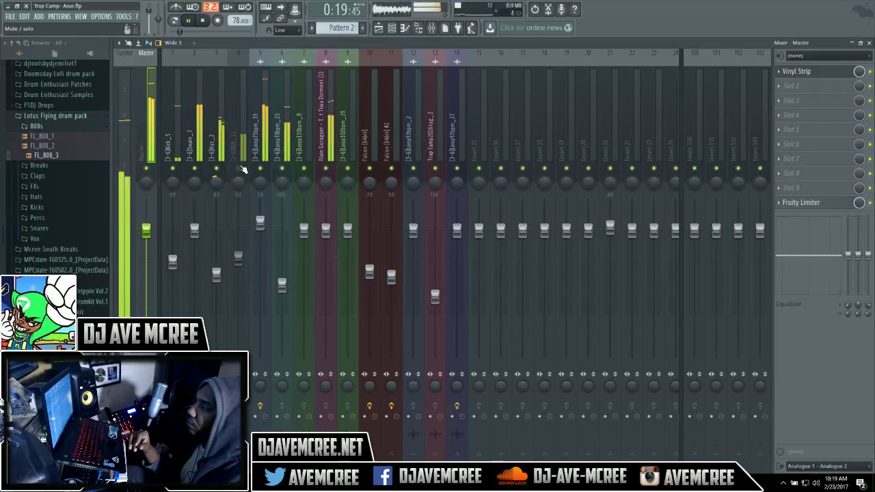
pyautogui.press('space')
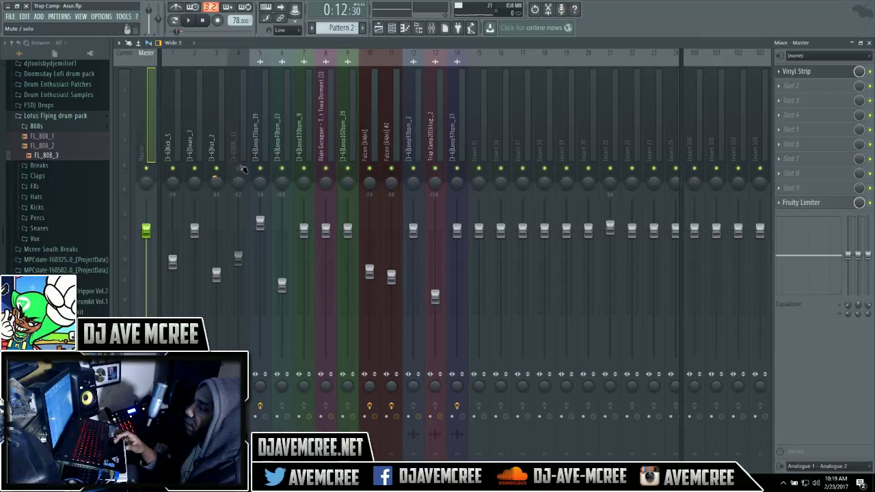
pyautogui.click(239, 168)
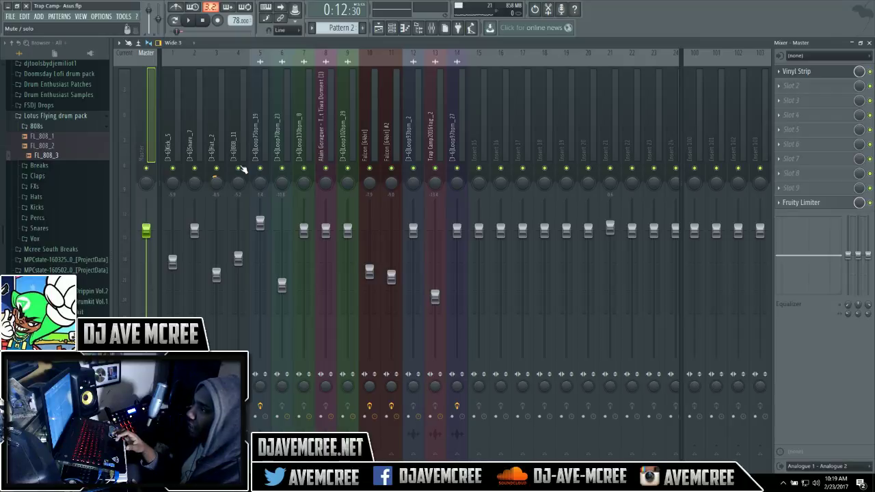
# Step: Save the project under the new name "Trap Camp- Asus(demo)"
pyautogui.click(11, 16)
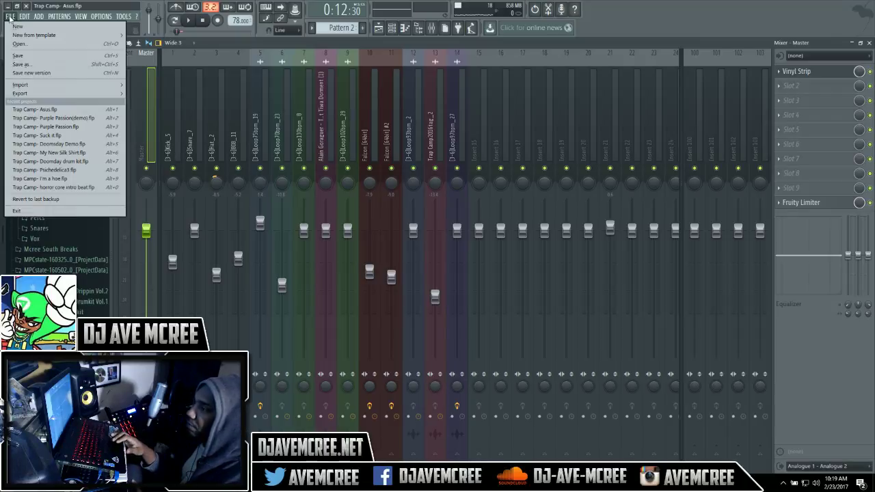
pyautogui.click(33, 60)
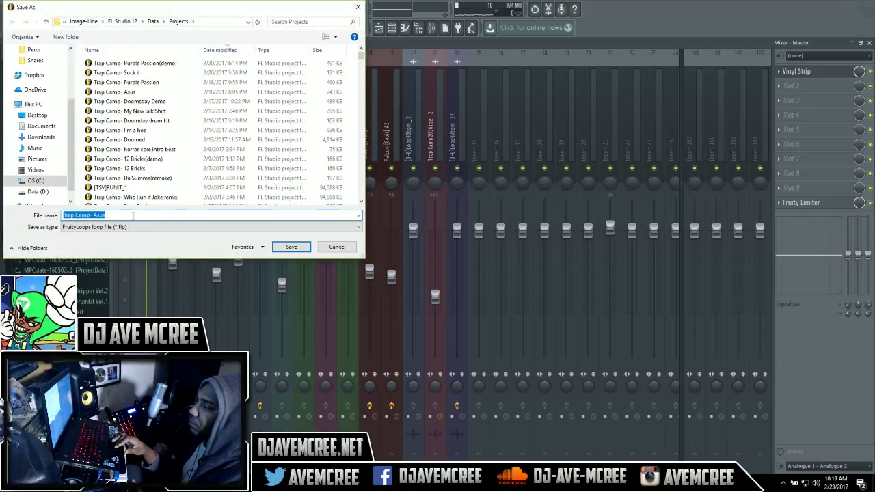
pyautogui.click(134, 215)
pyautogui.write('(demo)')
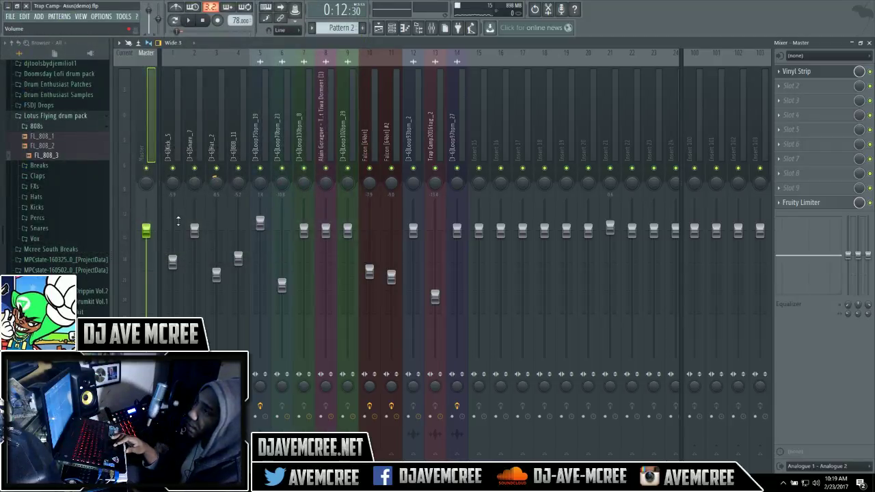
# Step: Reset the [3-6]808_11 track's volume to its default and audition the selected section twice
pyautogui.rightClick(239, 261)
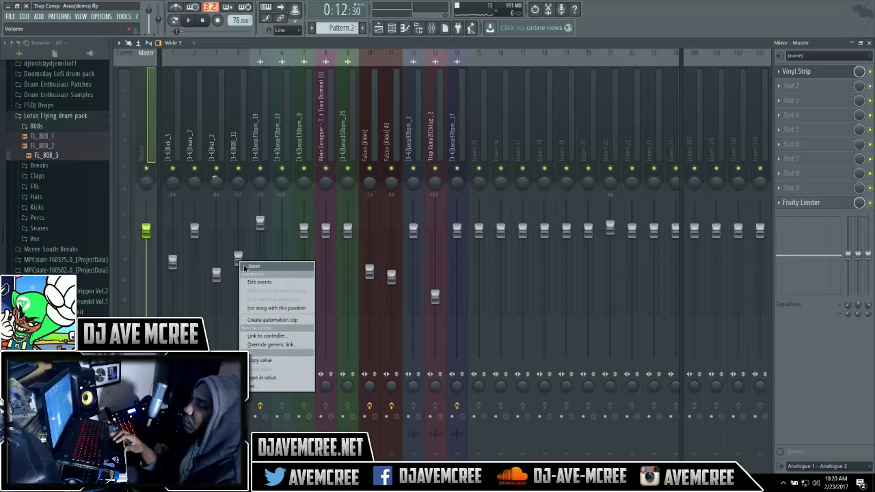
pyautogui.click(248, 266)
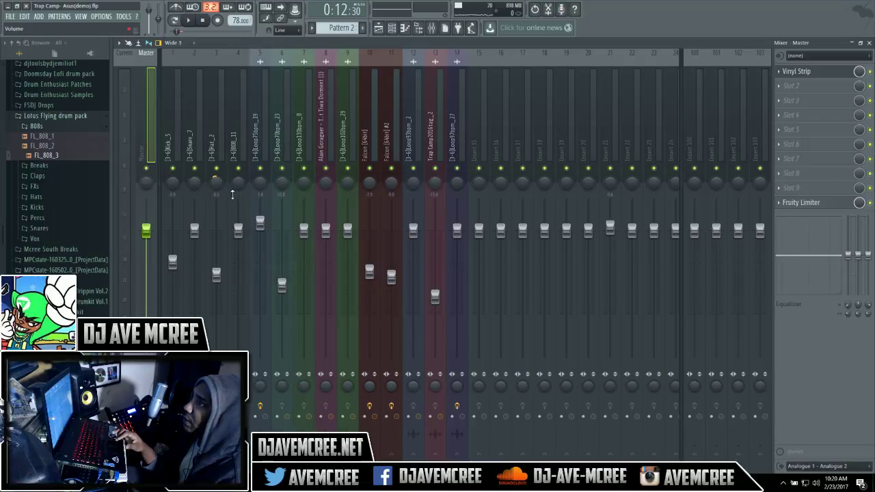
pyautogui.click(191, 23)
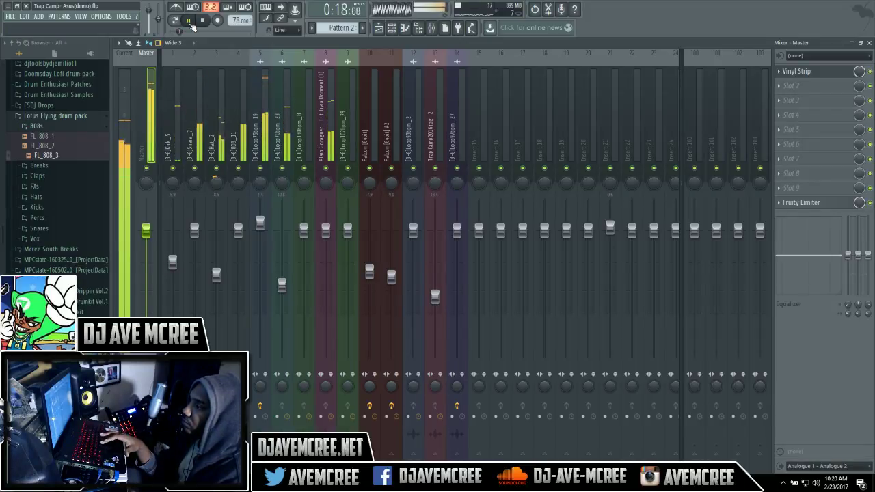
pyautogui.press('space')
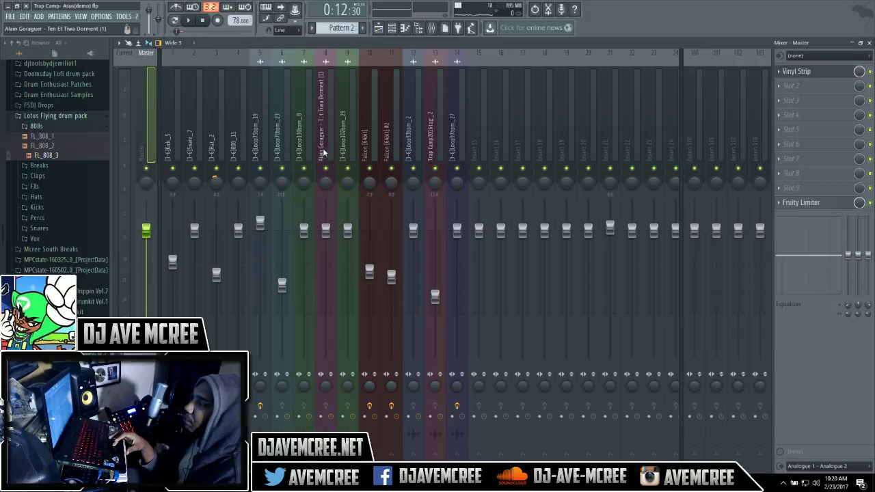
pyautogui.press('space')
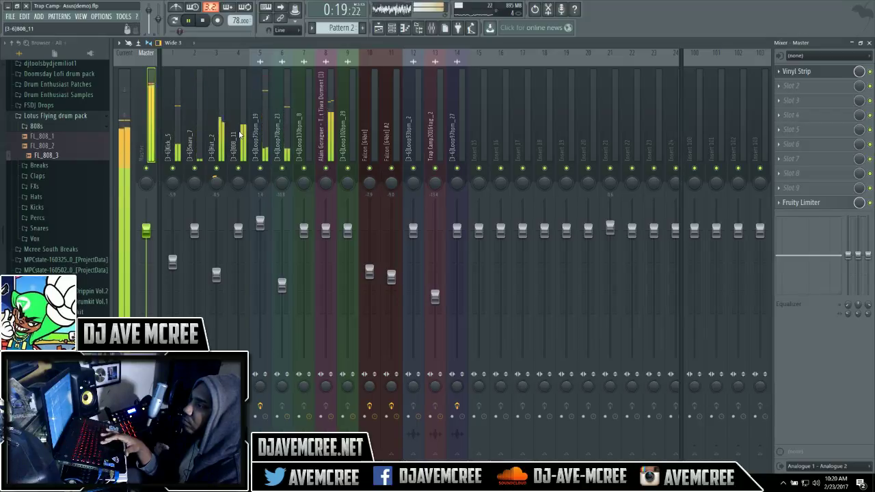
pyautogui.press('space')
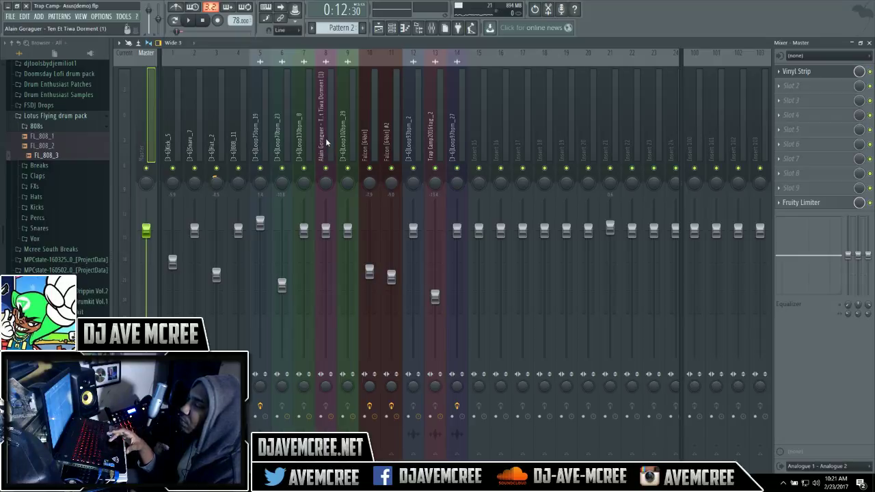
# Step: Lower the [3-6]808_11 fader to about -2.5 dB, bypass its CamelCrusher effect and audition the section
pyautogui.moveTo(243, 229); pyautogui.dragTo(244, 249)
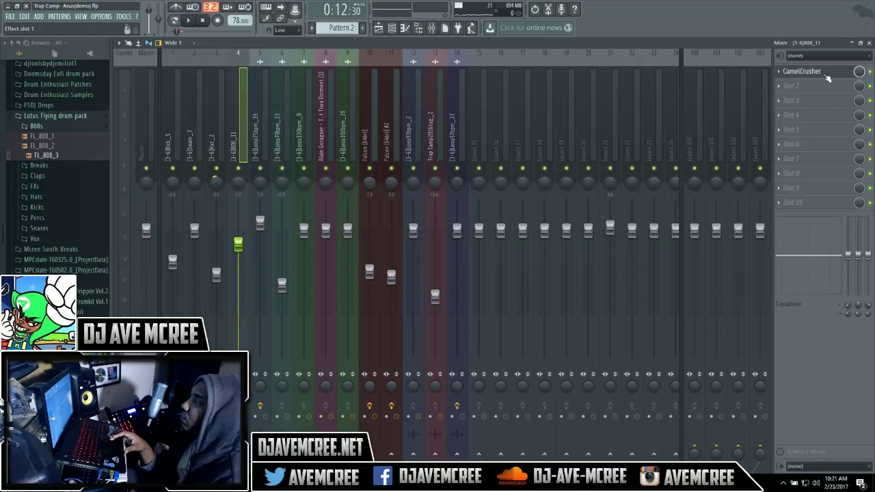
pyautogui.click(803, 71)
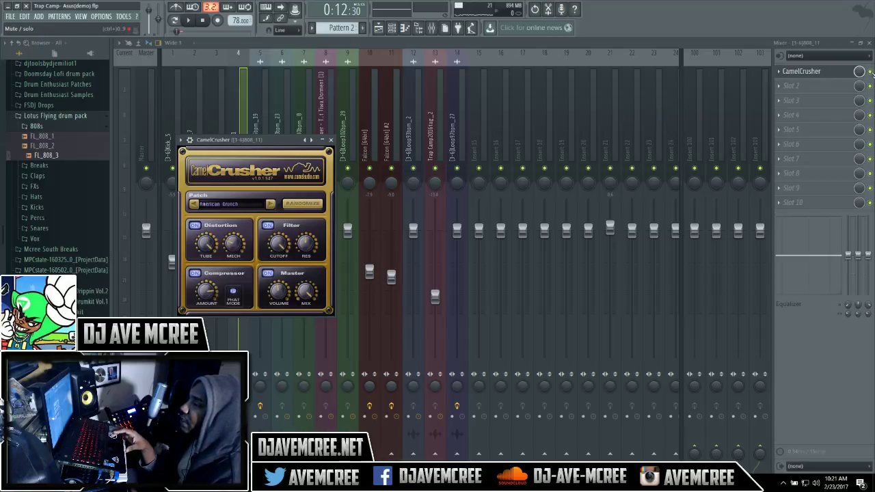
pyautogui.press('Escape')
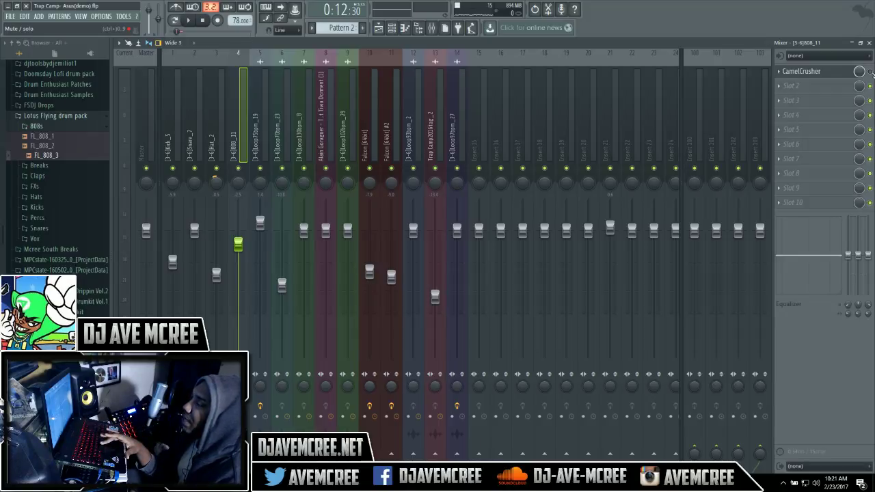
pyautogui.press('space')
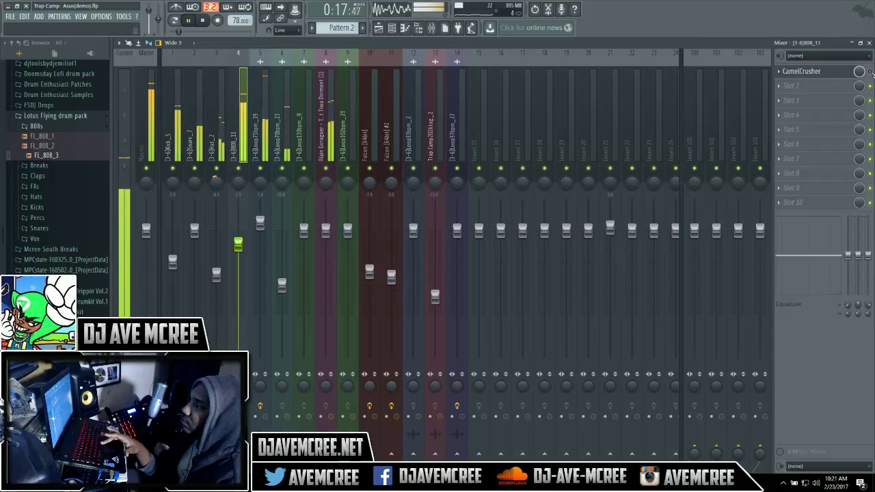
pyautogui.press('space')
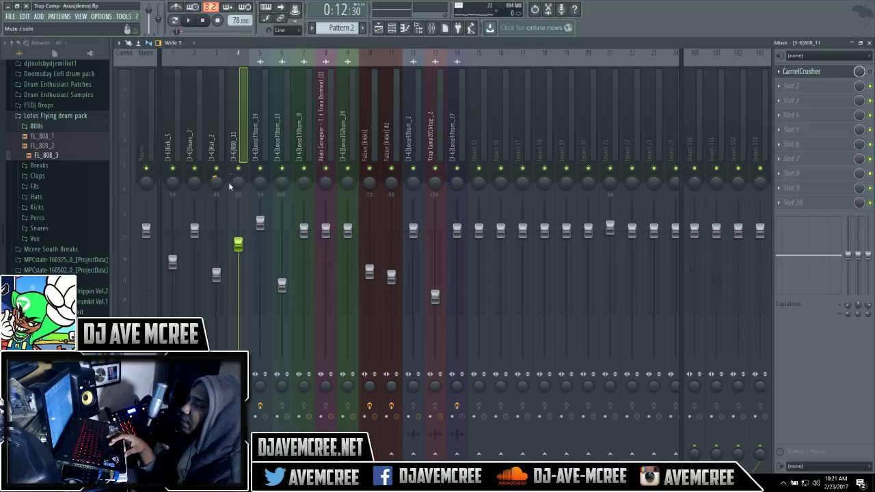
# Step: Lower the [3-6]808_11 fader to about -5.1 dB and audition the section with CamelCrusher bypassed
pyautogui.moveTo(238, 244); pyautogui.dragTo(240, 260)
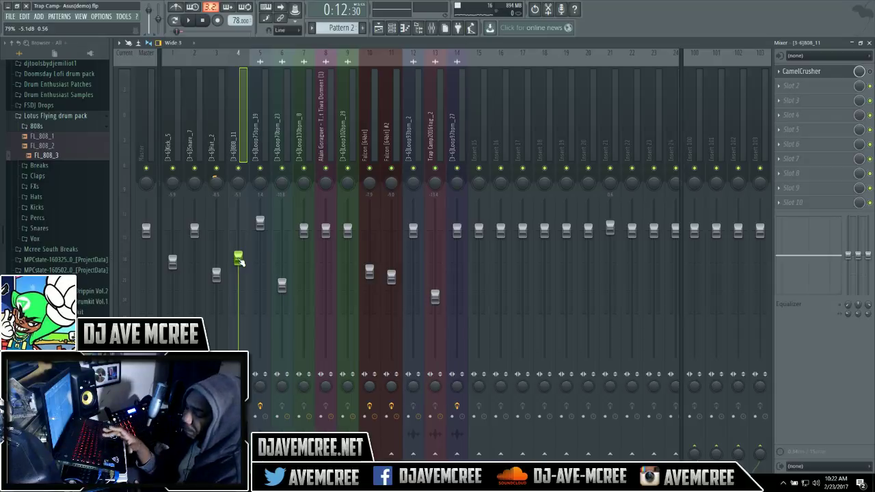
pyautogui.press('space')
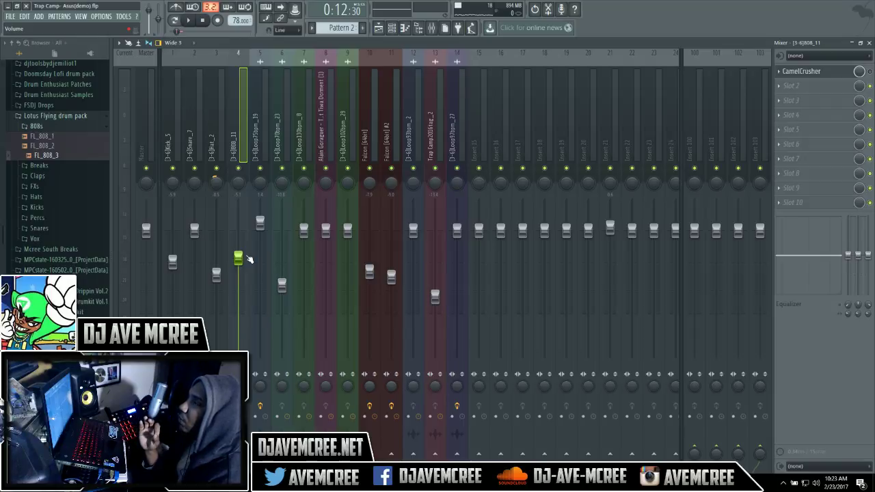
pyautogui.press('space')
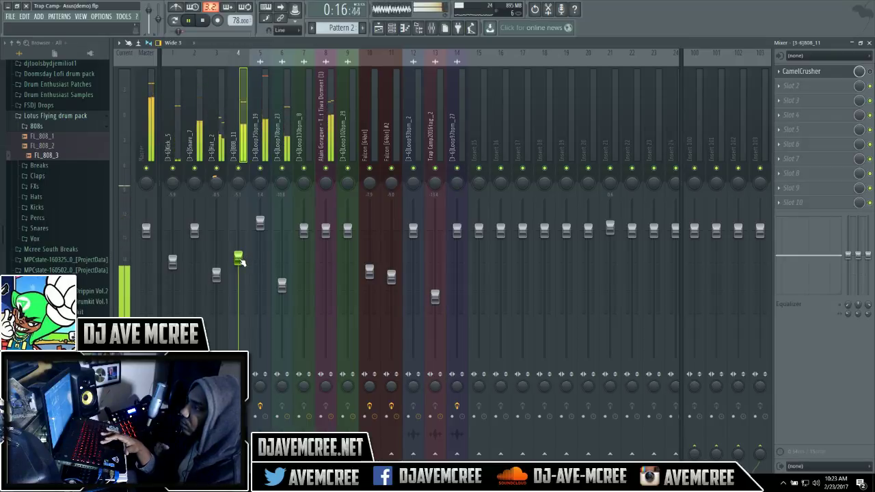
pyautogui.press('space')
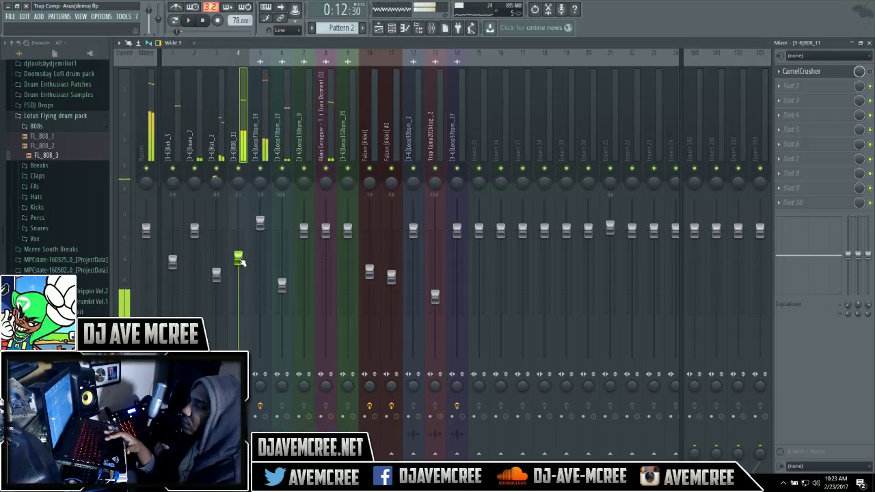
# Step: Lower the [3-6]808_11 fader to about -8.2 dB and audition the section
pyautogui.moveTo(238, 260); pyautogui.dragTo(238, 271)
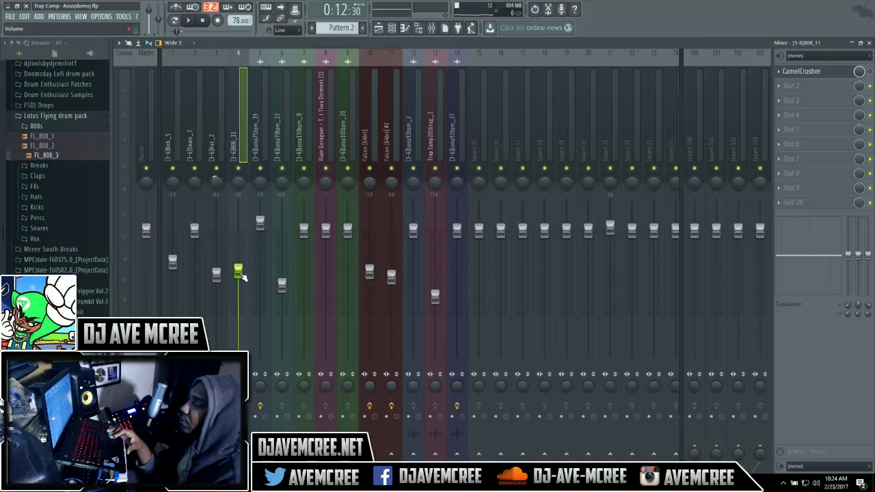
pyautogui.press('space')
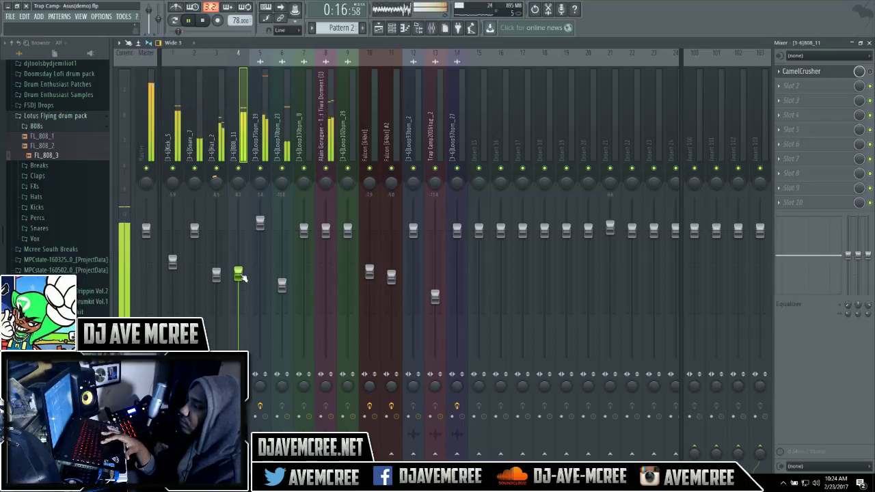
pyautogui.press('space')
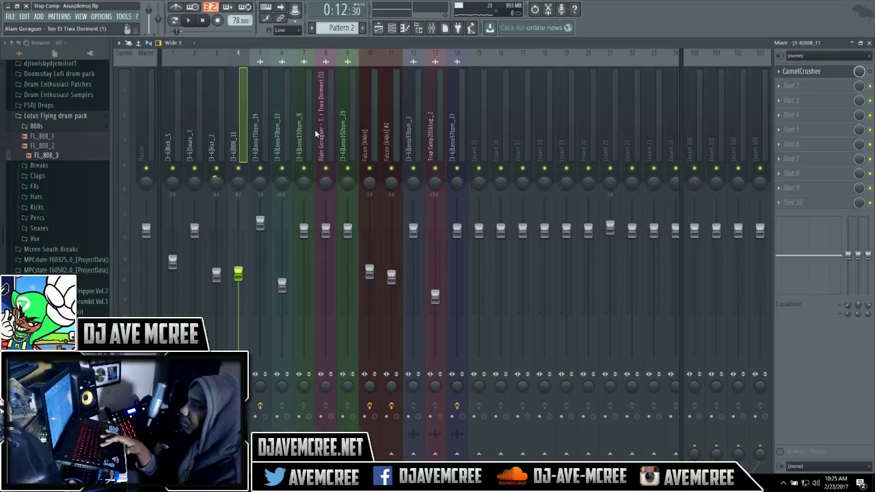
# Step: Audition the section with CamelCrusher active on the [3-6]808_11 track and raise its fader to about -3.4 dB
pyautogui.press('space')
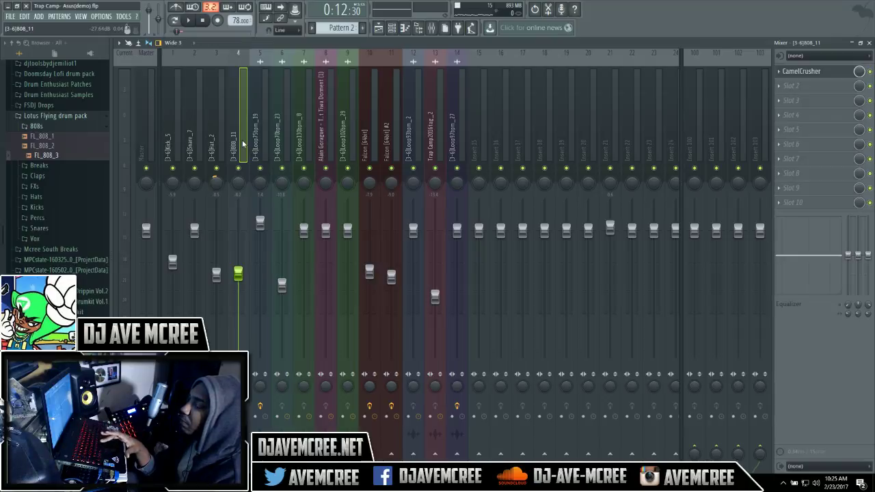
pyautogui.press('space')
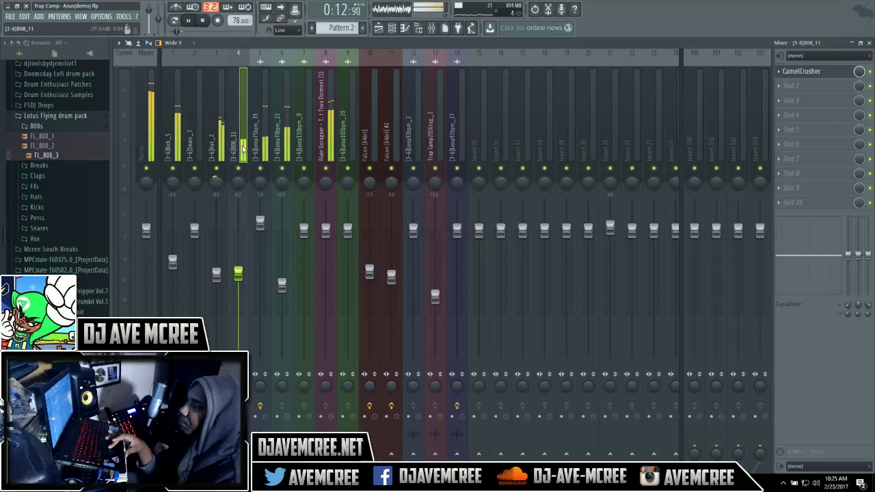
pyautogui.moveTo(241, 279); pyautogui.dragTo(238, 250)
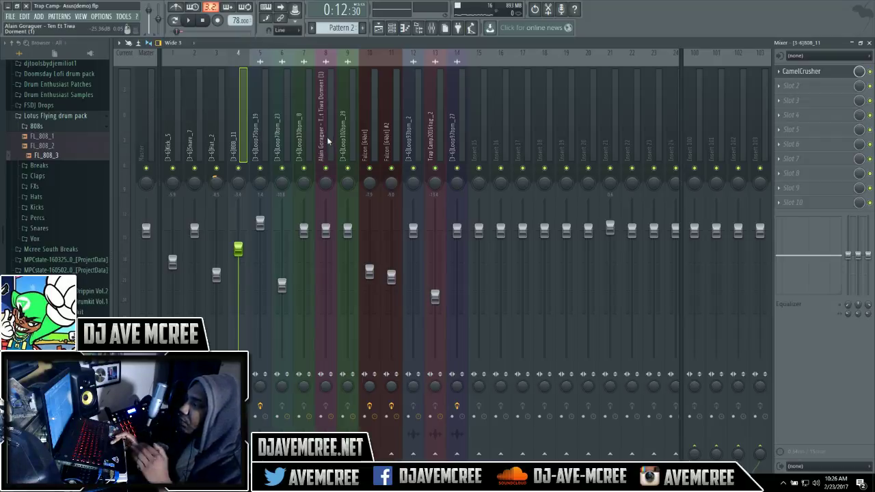
# Step: Solo the "Ten Et Tiwa Dorment" sample on mixer track 8
pyautogui.rightClick(326, 169)
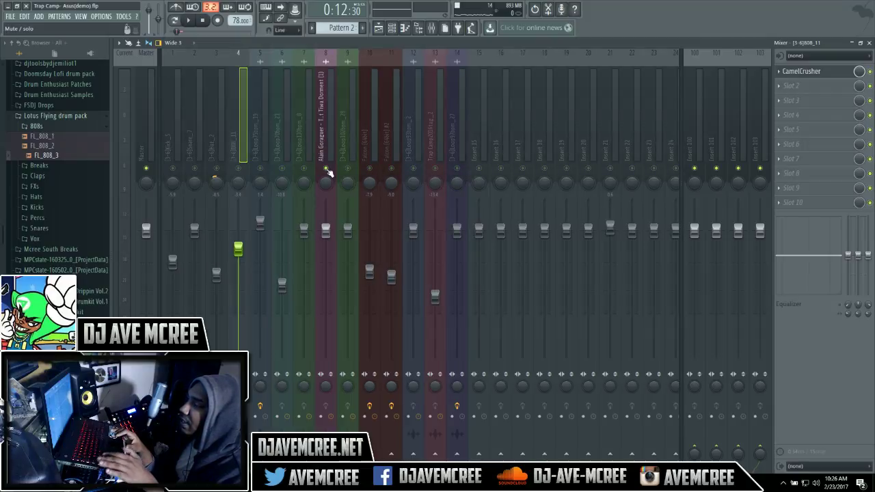
# Step: Audition the soloed sample on mixer track 8, first alone and again with the [3-6]808_11 track unmuted
pyautogui.press('space')
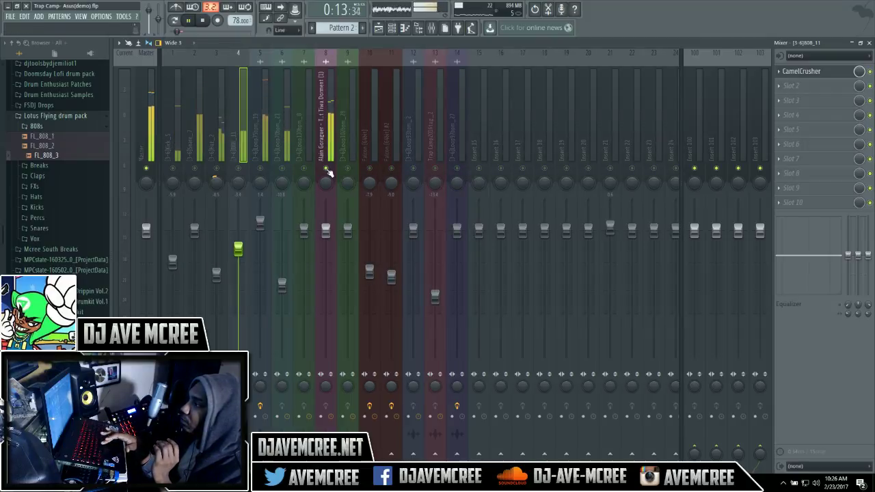
pyautogui.press('space')
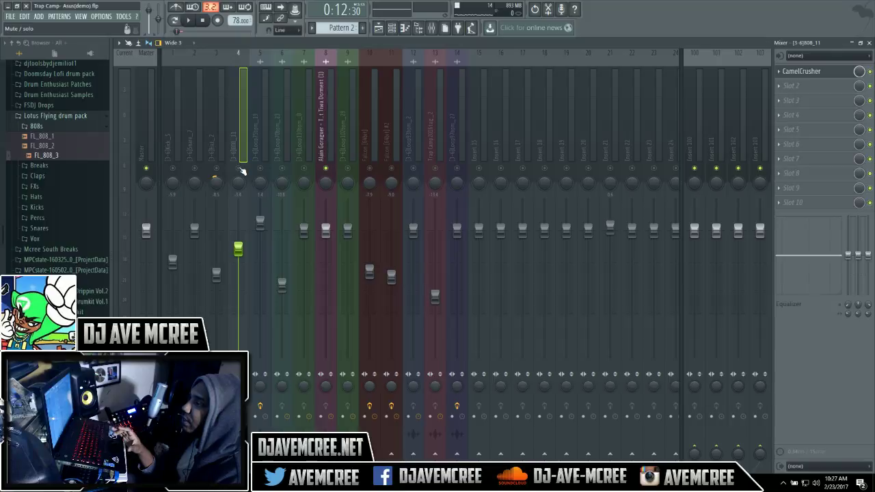
pyautogui.press('space')
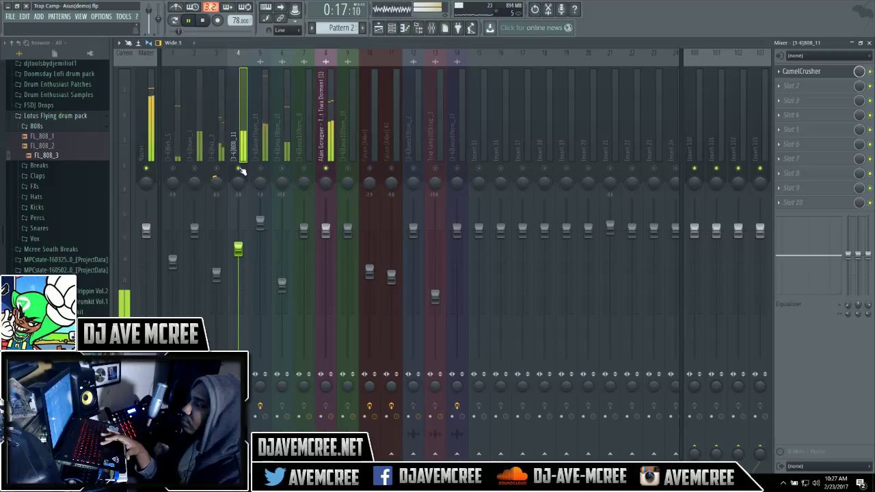
pyautogui.press('space')
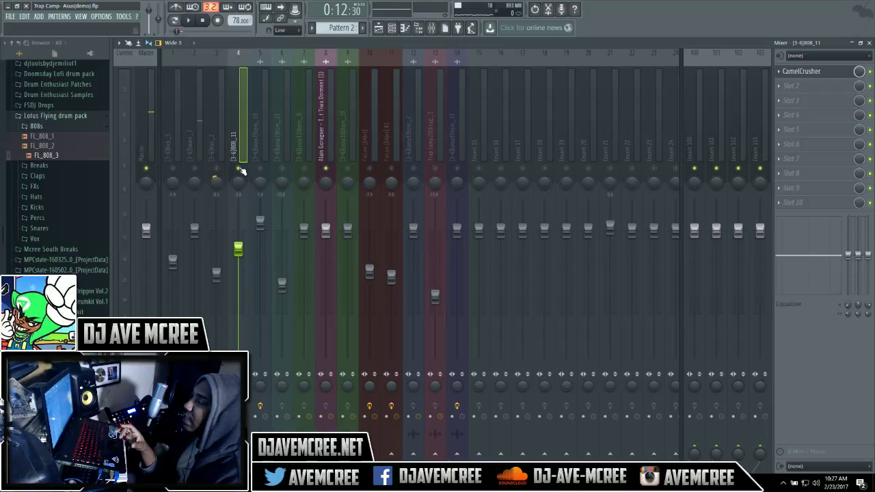
# Step: Compare the sample and 808 with the Master track's Vinyl Strip bypassed and active, leaving it bypassed
pyautogui.click(147, 123)
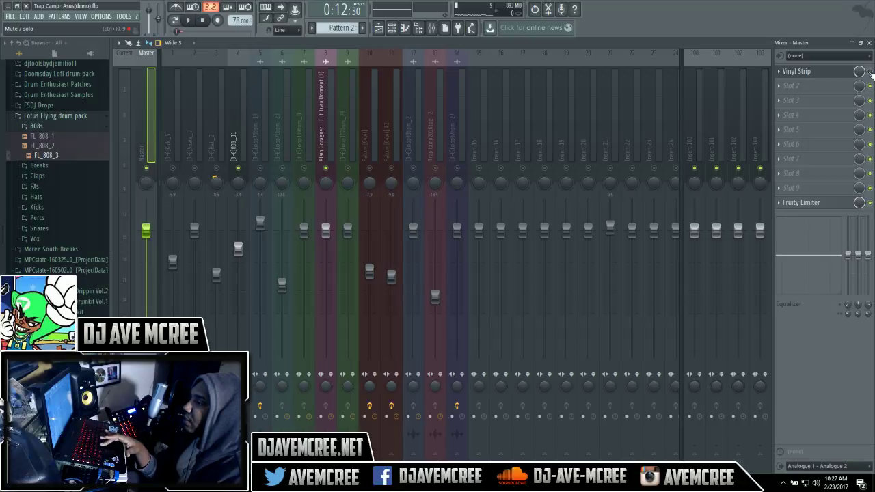
pyautogui.press('space')
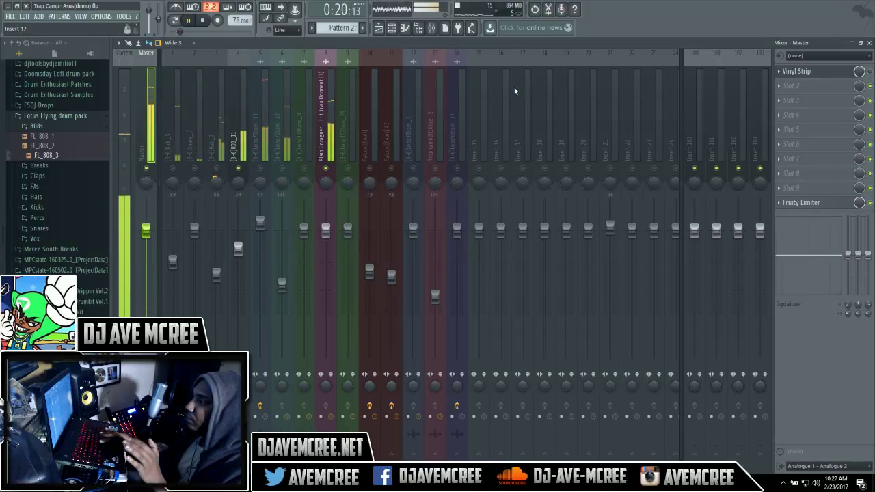
pyautogui.press('space')
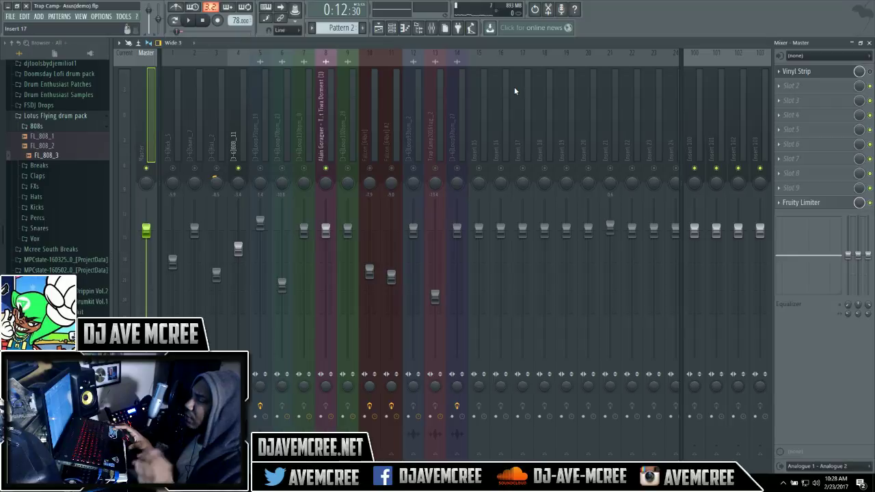
pyautogui.press('space')
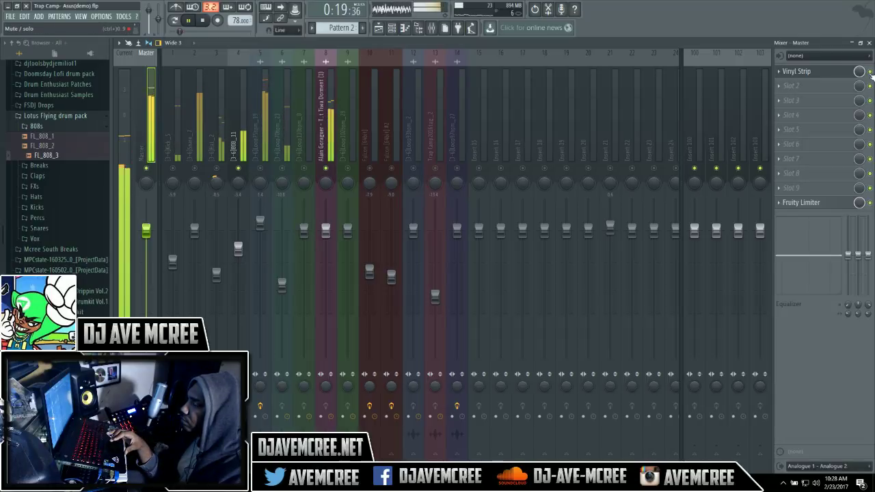
pyautogui.press('space')
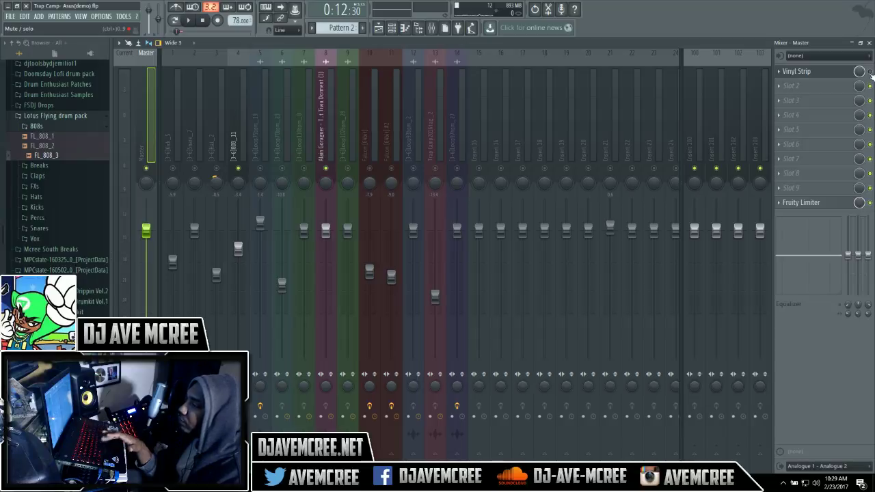
# Step: Raise the [3-6]808_11 fader to about -2.6 dB while auditioning it with the sample
pyautogui.press('space')
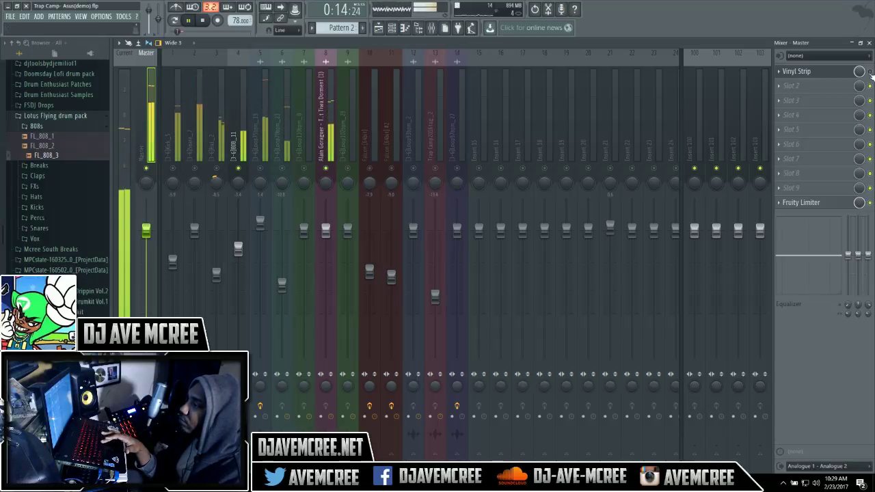
pyautogui.moveTo(237, 248)
pyautogui.mouseDown()
pyautogui.moveTo(238, 231)
pyautogui.moveTo(238, 244)
pyautogui.mouseUp()
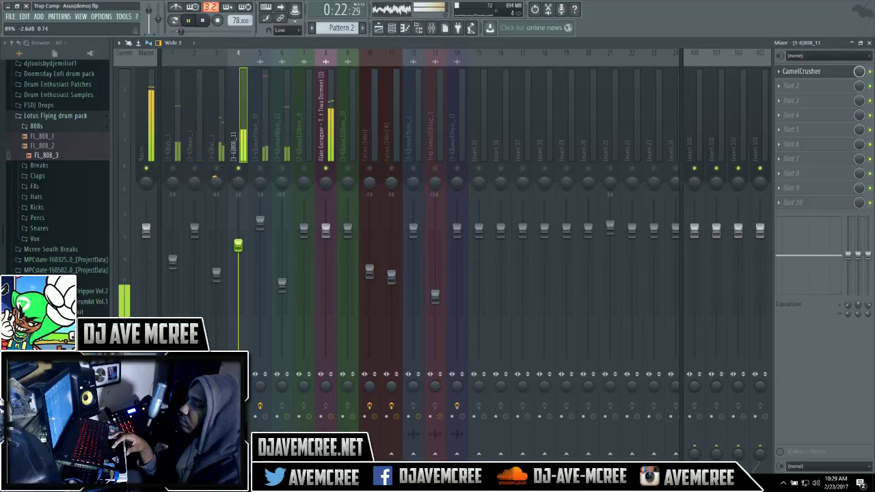
pyautogui.press('space')
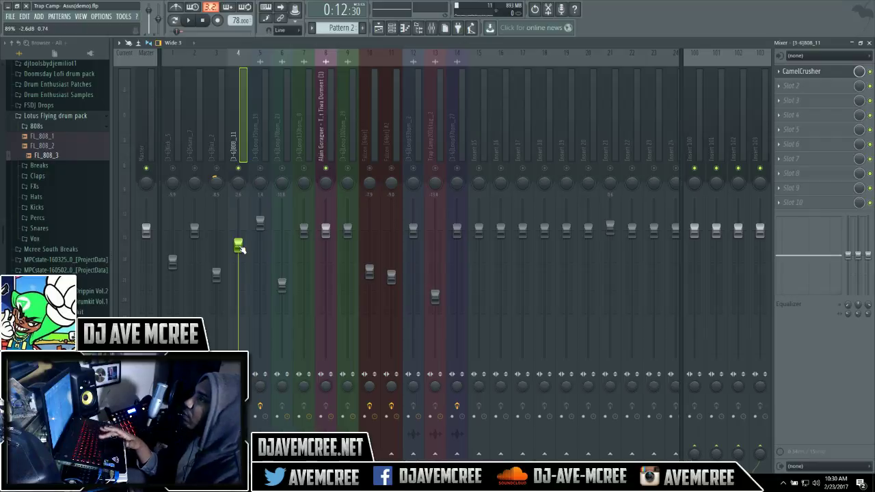
# Step: Lower the [3-6]808_11 fader to about -4.2 dB and unmute the [3-6]Kick_5 track while auditioning the section
pyautogui.press('space')
pyautogui.moveTo(239, 249); pyautogui.dragTo(243, 258)
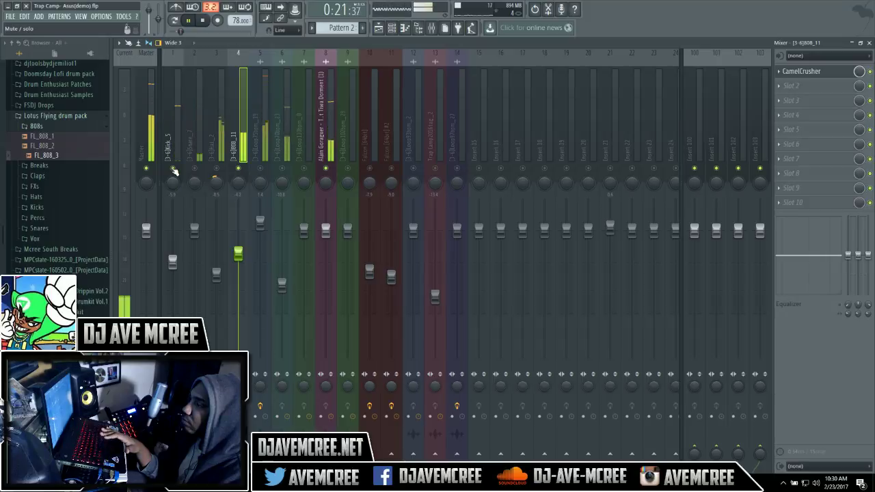
pyautogui.press('space')
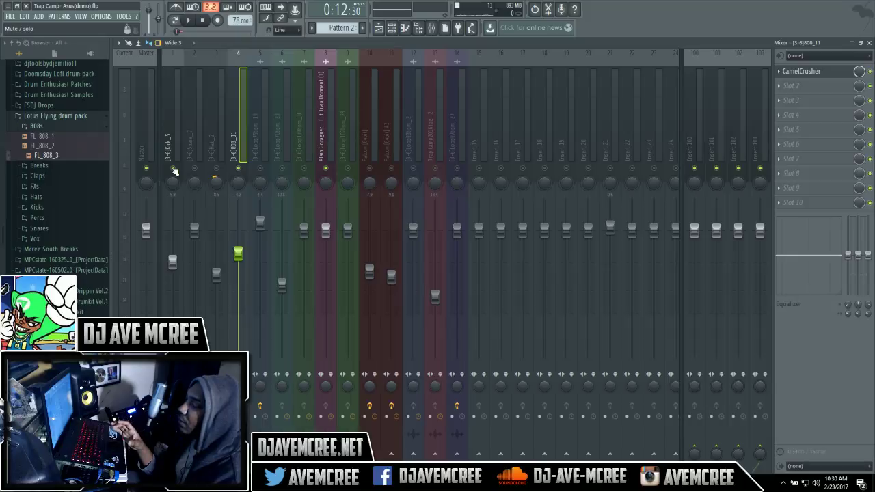
# Step: Select the Master mixer track to access its Vinyl Strip effect
pyautogui.click(150, 144)
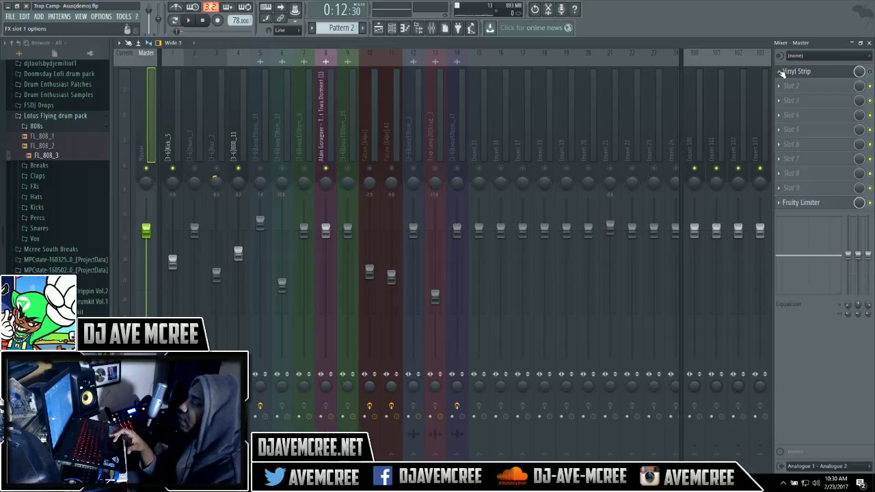